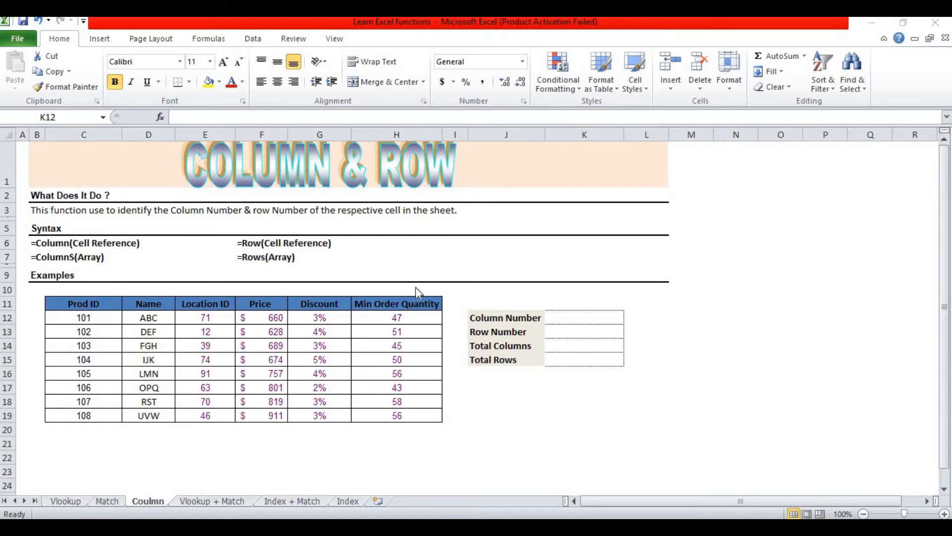
Examine the syntax lines for the COLUMN and ROW functions in row 6.
left_click(59, 246)
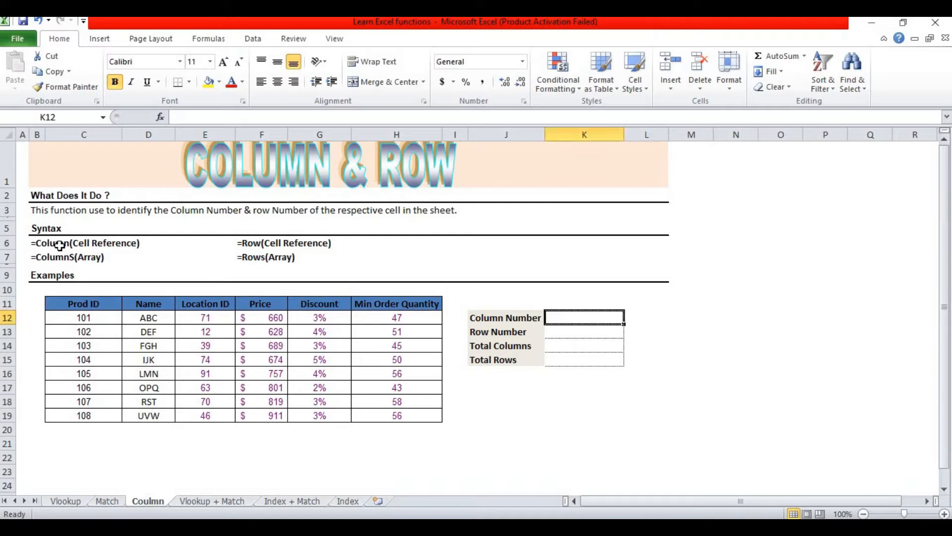
left_click(60, 246)
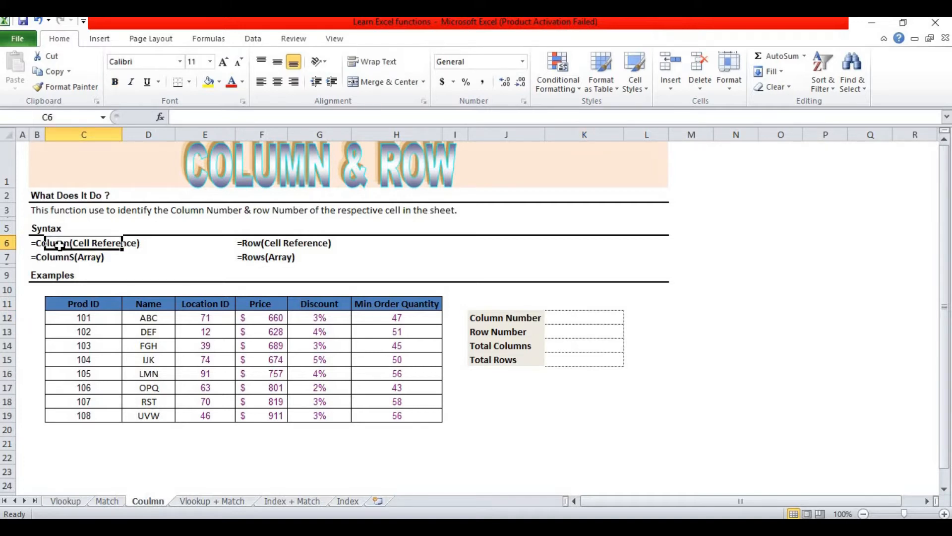
key("Right")
key("Right")
key("Right")
key("Left")
key("Left")
key("Right")
key("Right")
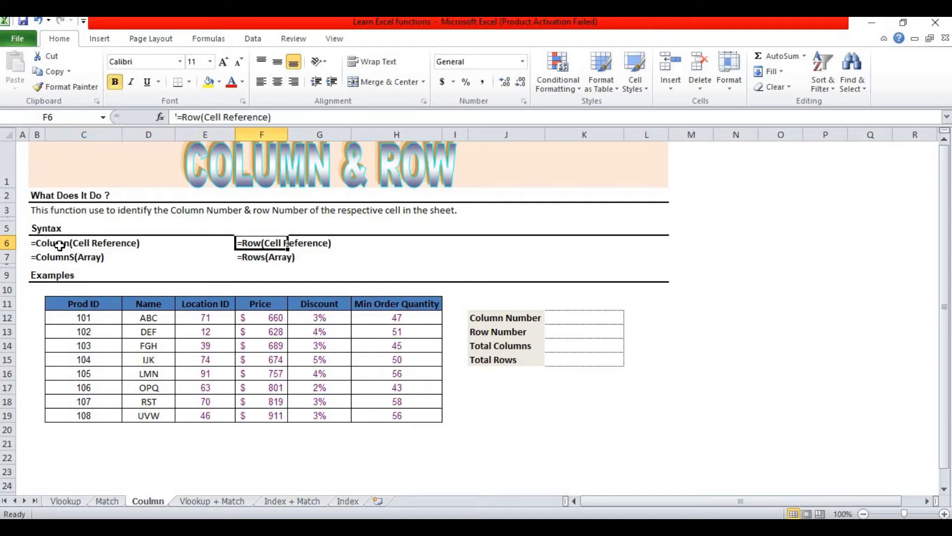
Enter =COLUMN(C12) in cell K12 beside Column Number, referencing the first Prod ID entry.
key("Down")
key("Down")
key("Down")
key("Down")
key("Down")
key("Down")
key("Right")
key("Right")
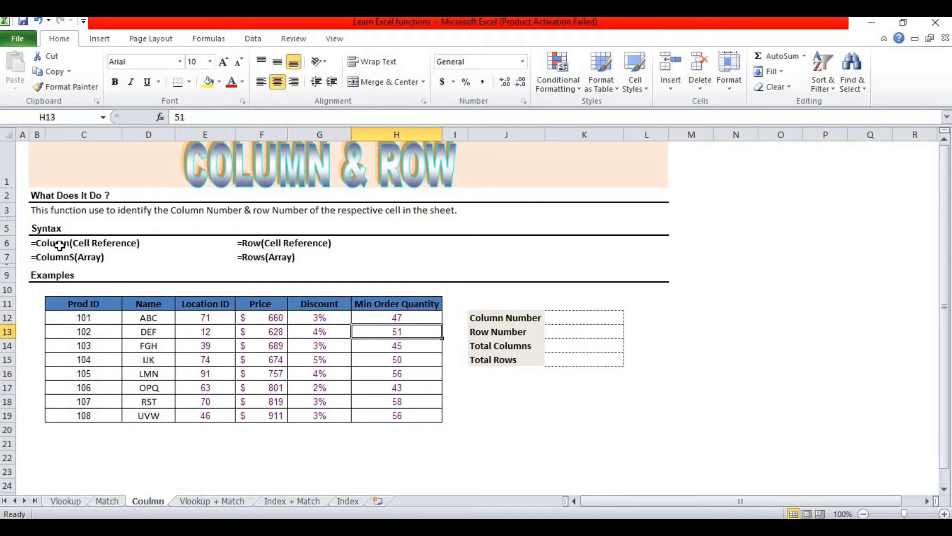
key("Right")
key("Right")
key("Right")
key("Up")
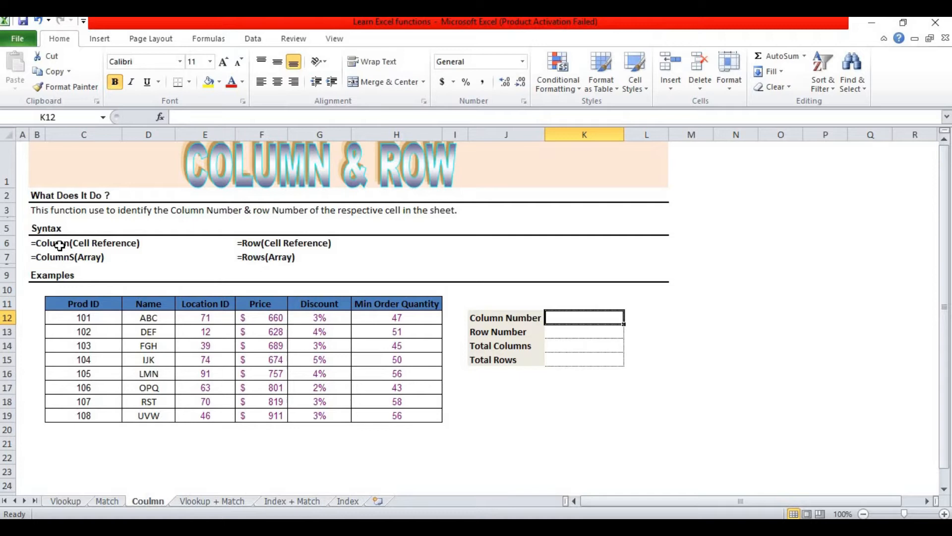
type("=clo")
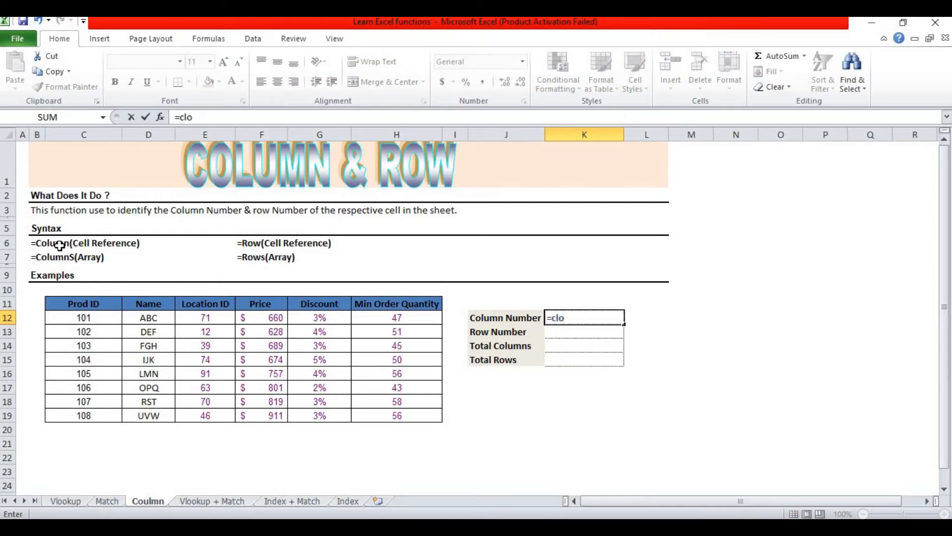
key("BackSpace")
key("BackSpace")
type("o")
key("Down")
key("Tab")
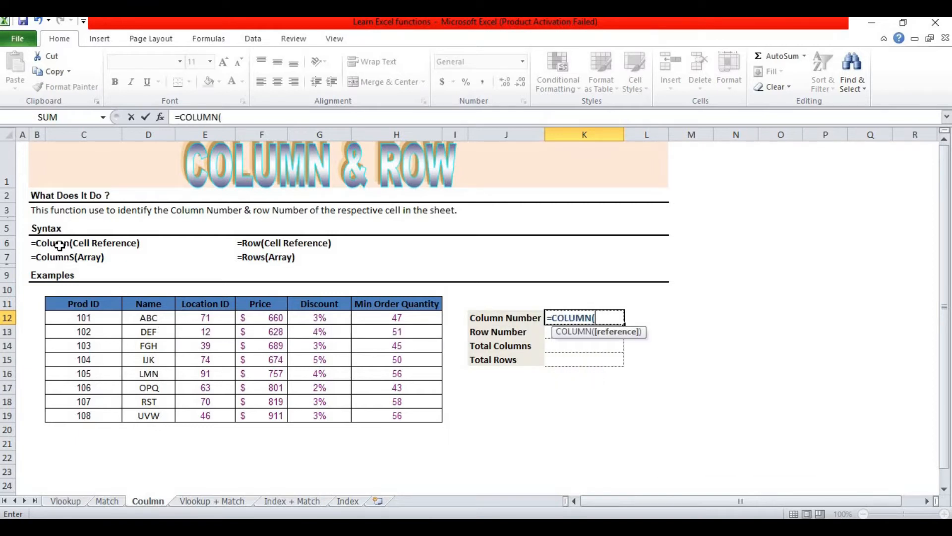
key("Left")
key("Left")
key("Left")
key("Left")
key("Left")
key("Left")
key("Left")
key("Left")
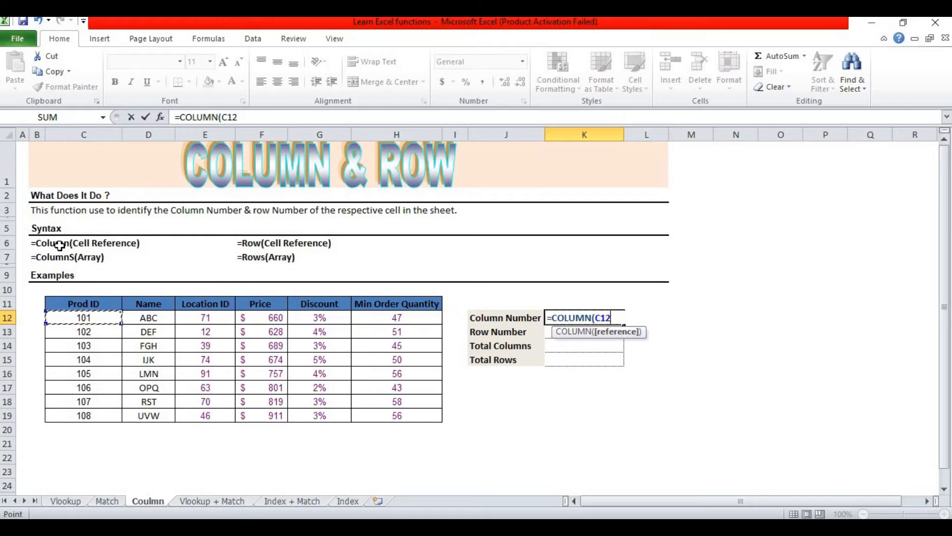
key("Return")
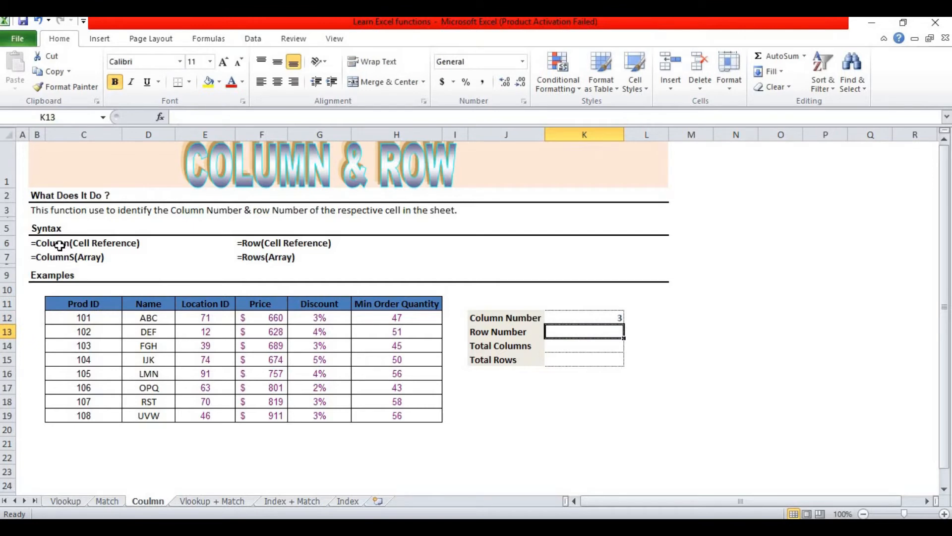
Examine row 12 cell by cell from column A across the table to check the Column Number result in K12.
key("Up")
key("Up")
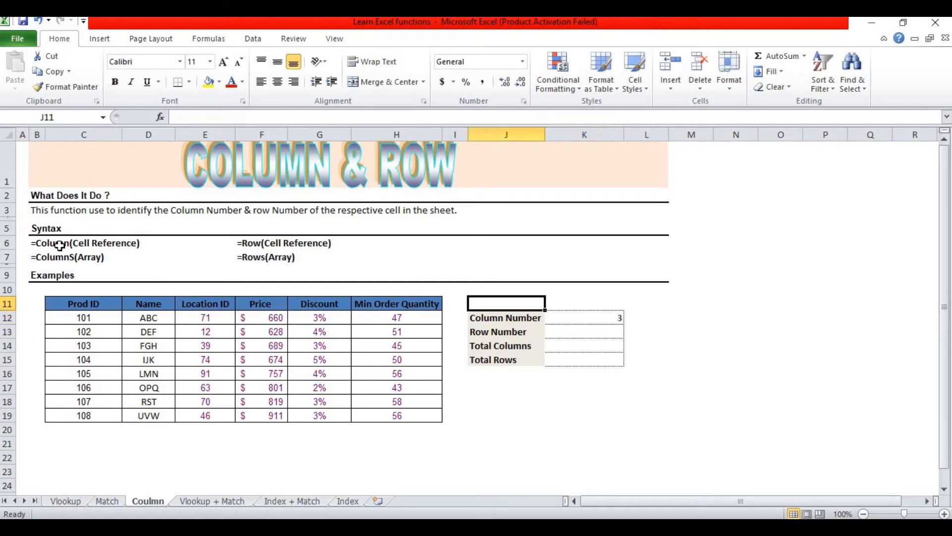
key("Left")
key("Left")
key("Left")
key("Left")
key("Left")
key("Down")
key("Home")
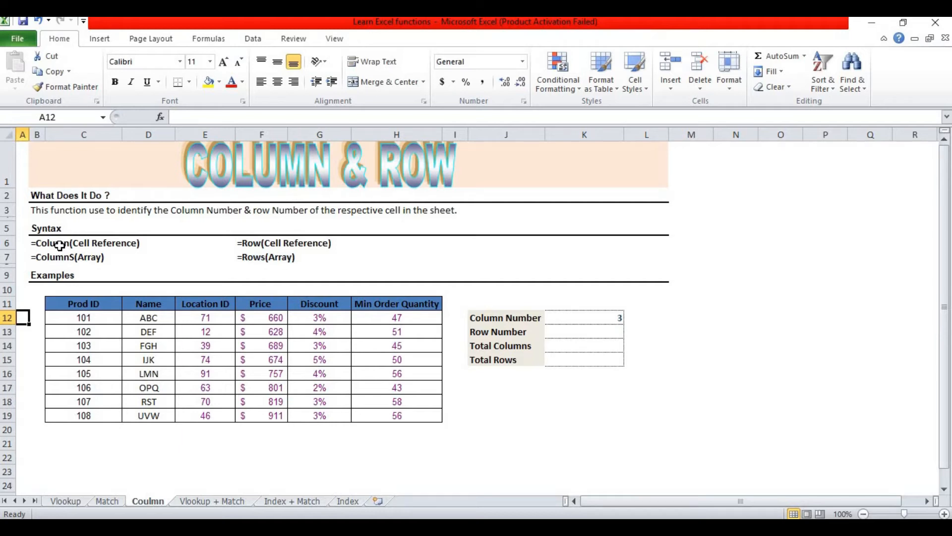
key("Right")
key("Right")
key("Right")
key("Right")
key("Right")
key("Right")
key("Right")
key("Right")
key("Right")
key("Right")
key("Right")
key("Left")
key("Left")
key("Right")
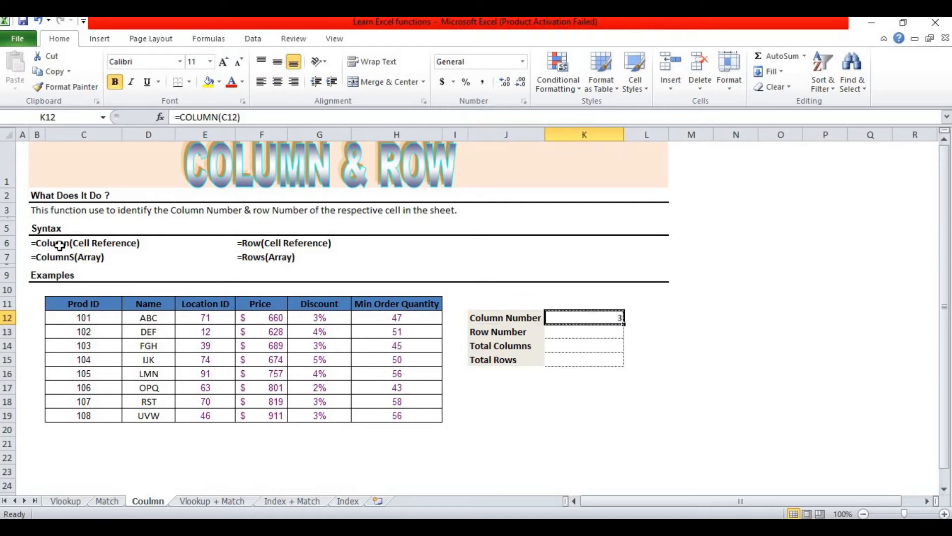
Replace the Column Number formula in K12 with =COLUMN(G12), referencing the first Discount entry.
type("=col")
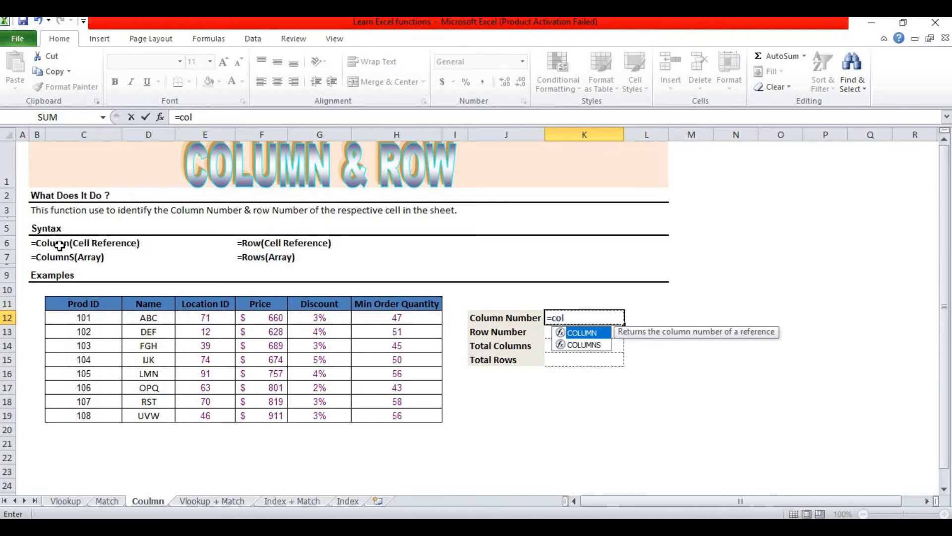
key("Tab")
key("Left")
key("Left")
key("Left")
key("Left")
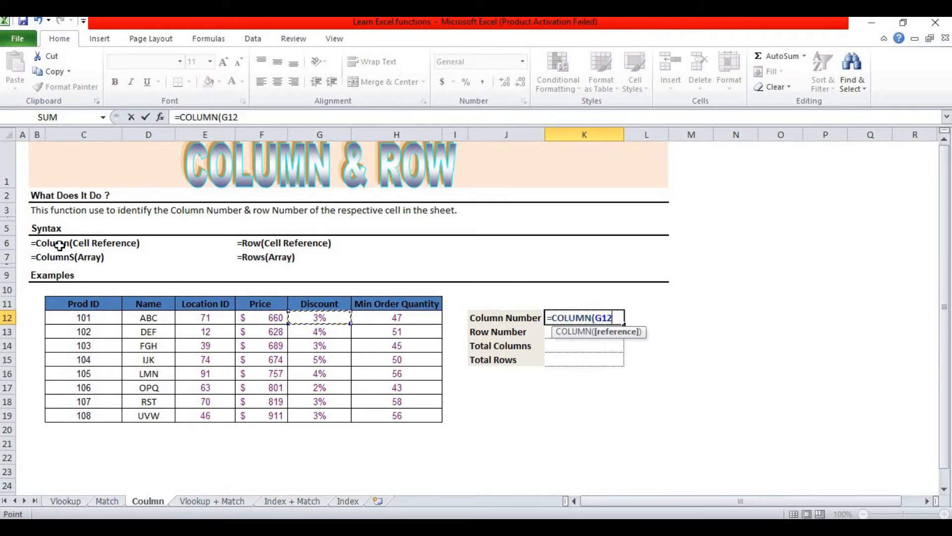
key("Return")
key("Up")
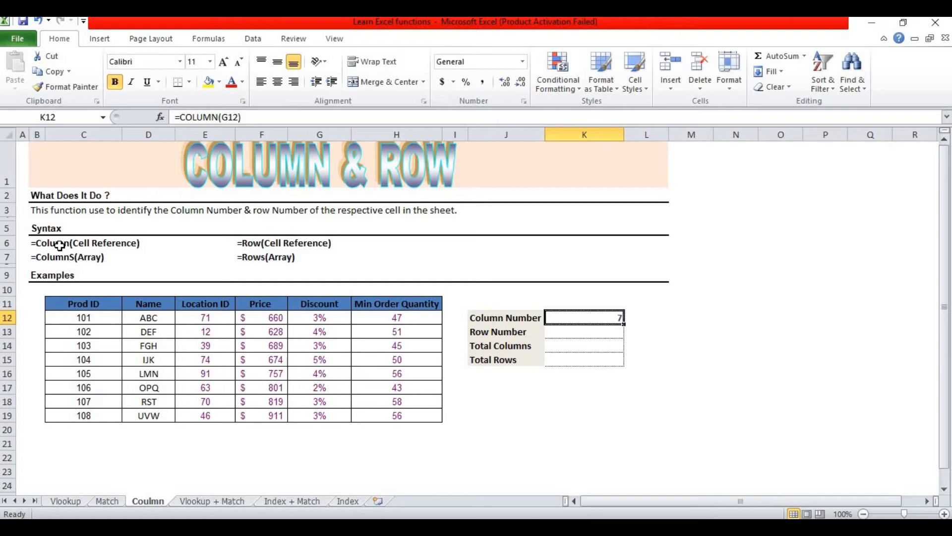
Enter =ROW(E14) in cell K13 beside Row Number, referencing the Location ID of product 103.
key("Down")
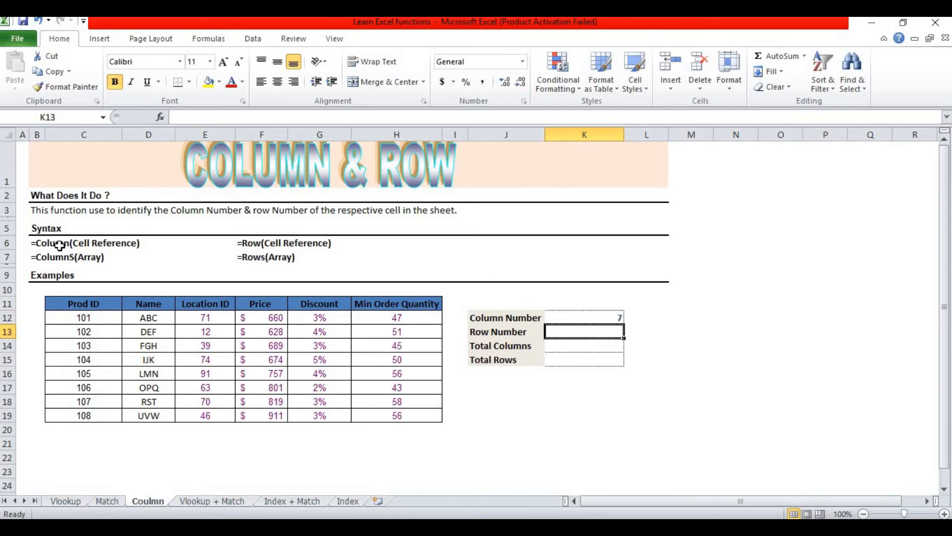
type("=")
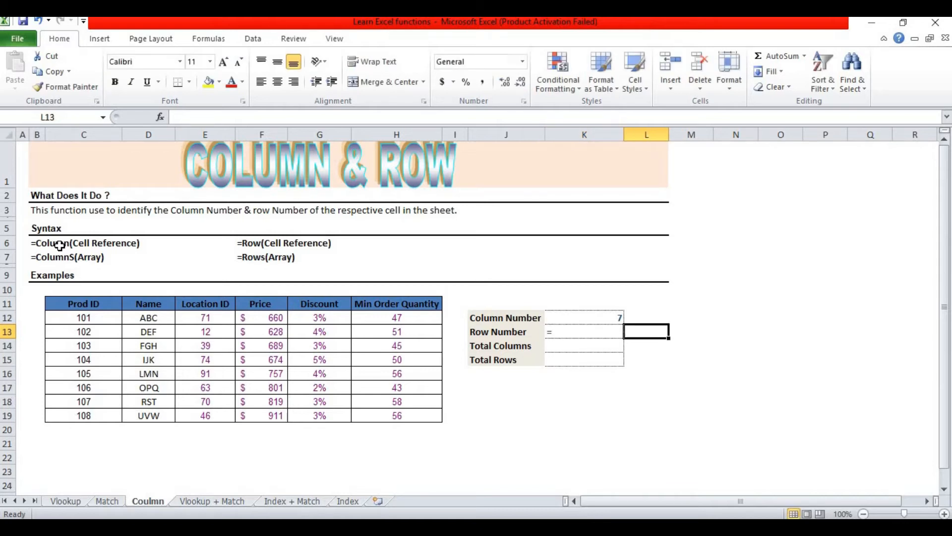
type("row")
key("Tab")
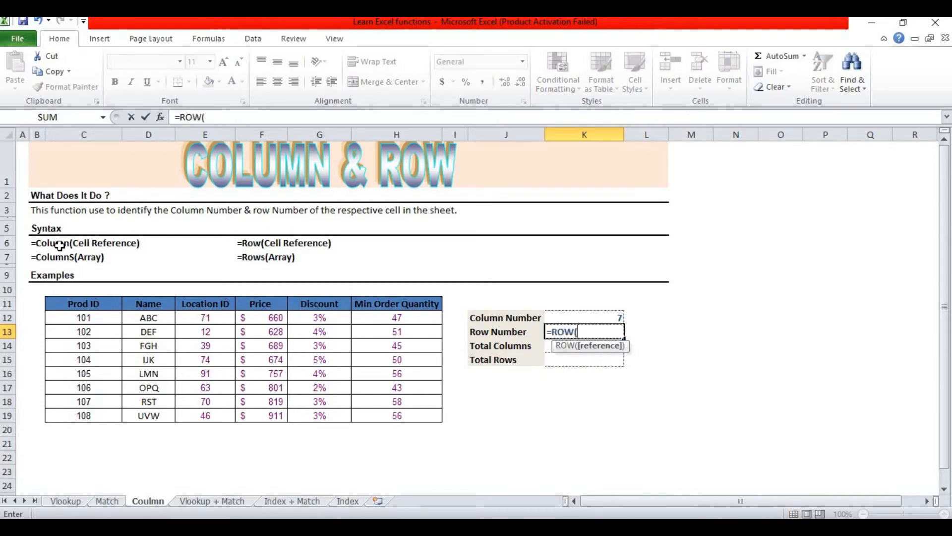
key("Left")
key("Left")
key("Left")
key("Left")
key("Left")
key("Left")
key("Left")
key("Left")
key("Up")
key("Up")
key("Down")
key("Down")
key("Down")
key("Right")
key("Right")
key("Return")
key("Up")
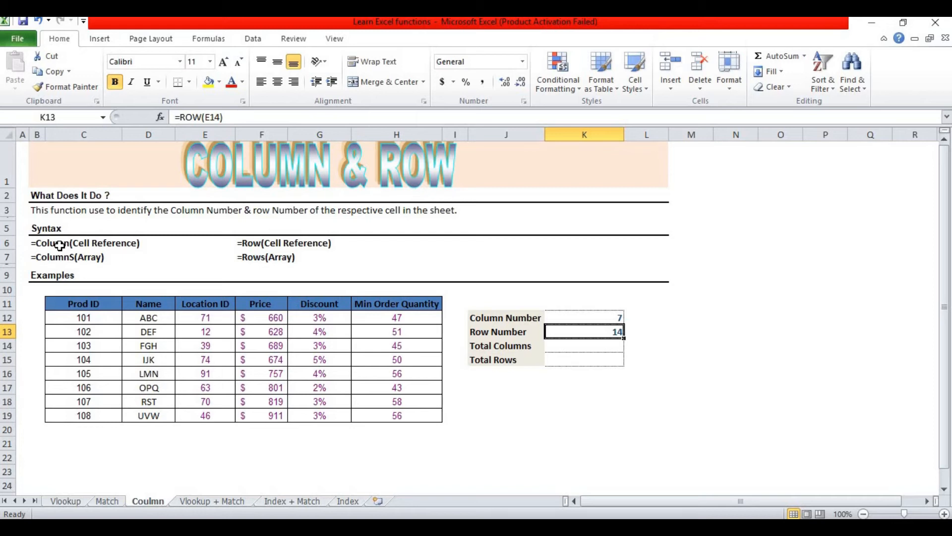
Enter =COLUMNS(C11:H11) in cell K14 beside Total Columns, covering the table's header row.
key("Down")
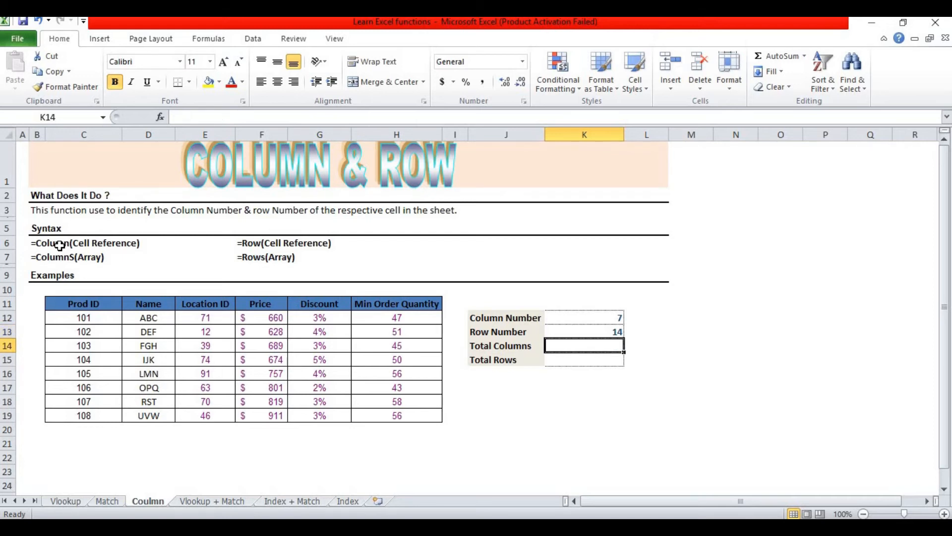
type("=")
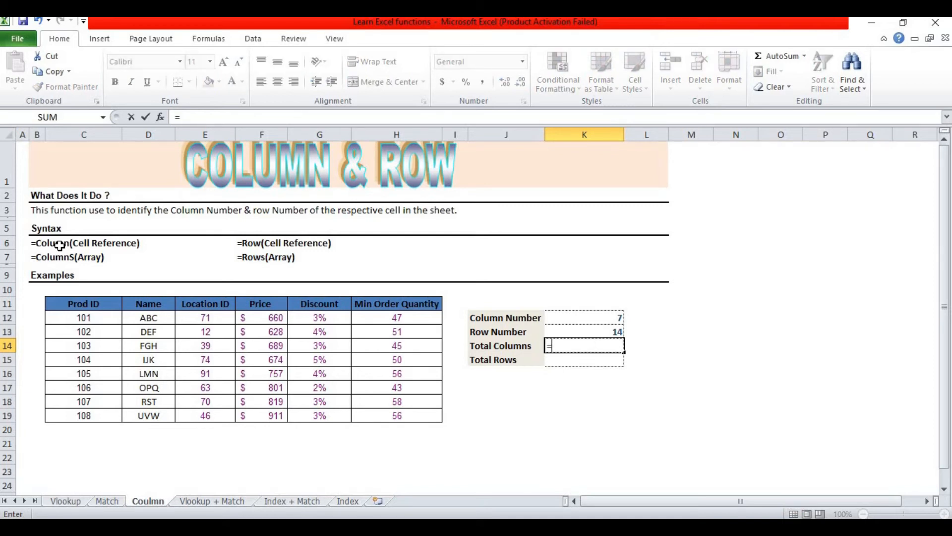
type("col")
key("Down")
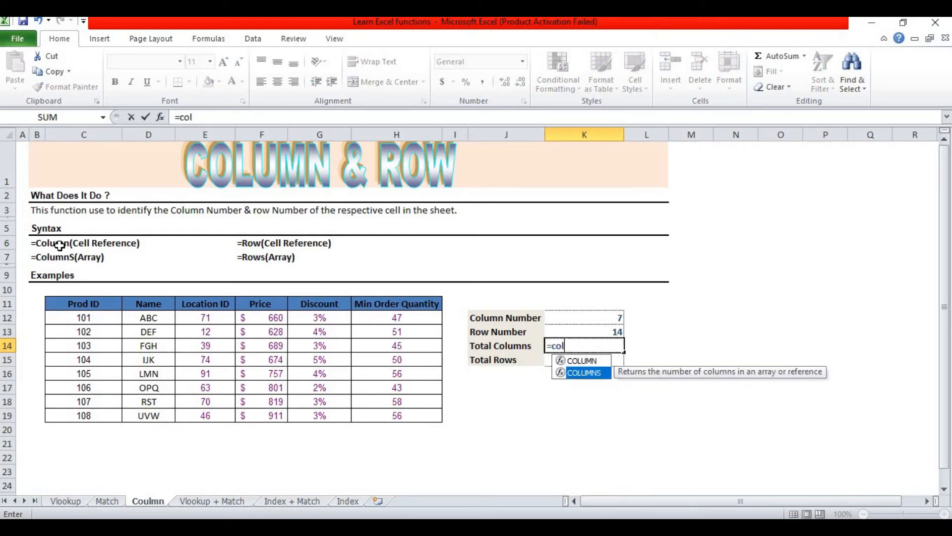
key("Tab")
key("Left")
key("Left")
key("Left")
key("Left")
key("Left")
key("Left")
key("Left")
key("Up")
key("Left")
key("Up")
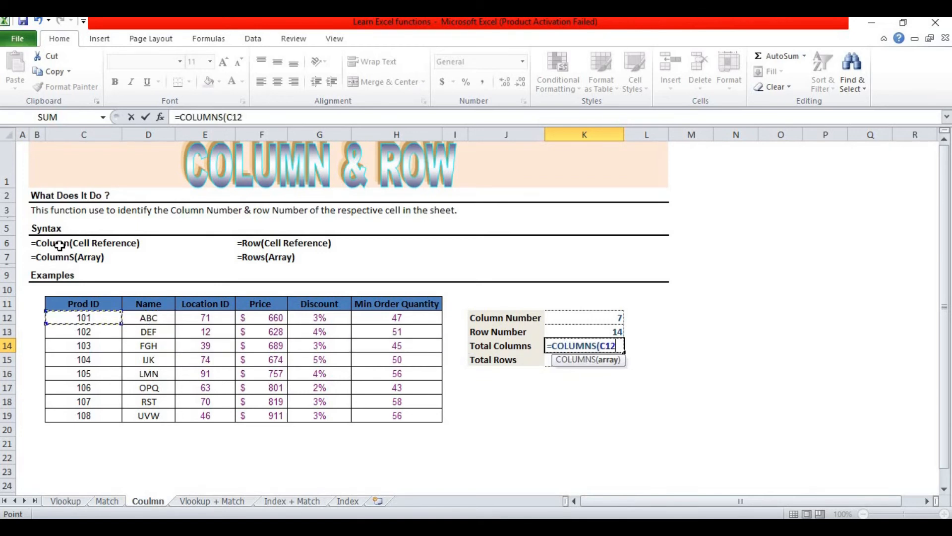
key("Up")
key("shift+Right")
key("shift+Right")
key("shift+Right")
key("shift+Right")
key("shift+Right")
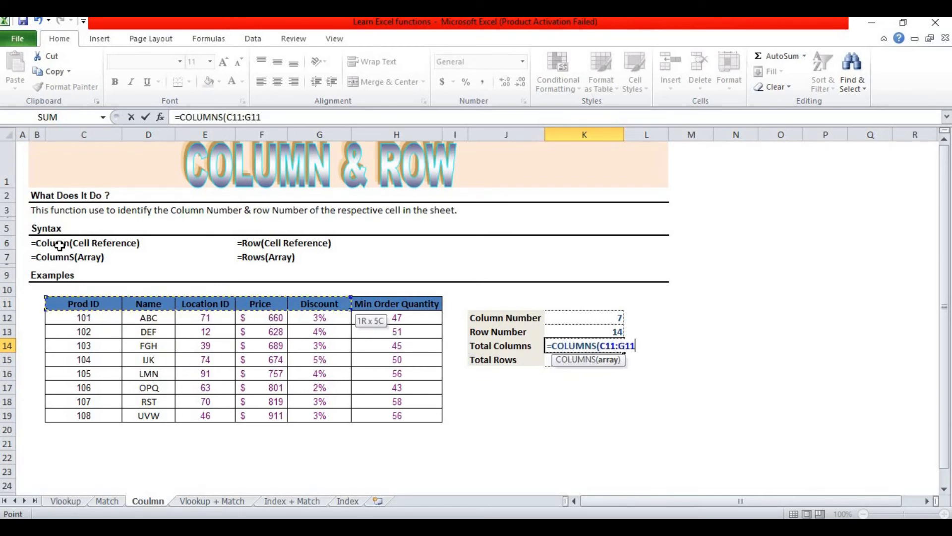
key("Return")
key("Up")
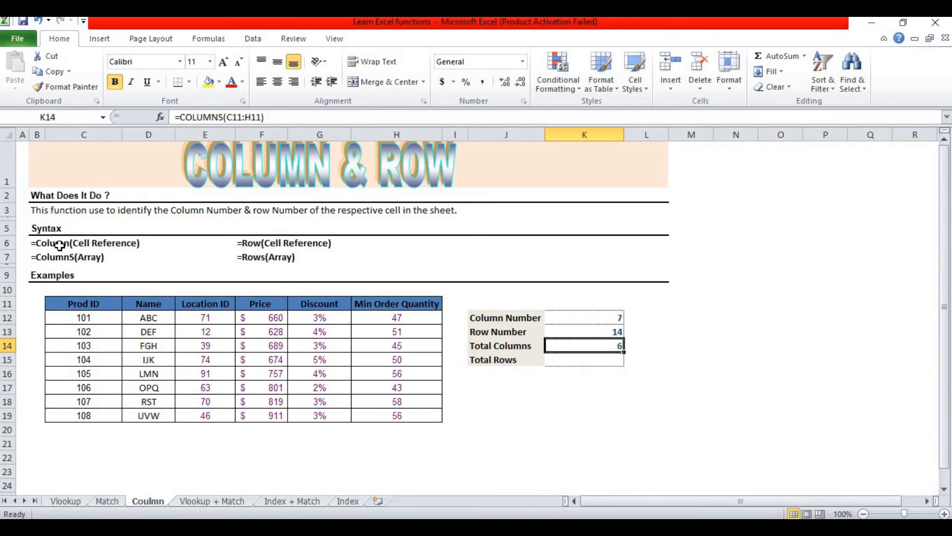
Enter =ROWS(C11:C19) in cell K15 beside Total Rows, covering the Prod ID column including its header.
key("Down")
type("=row")
key("Down")
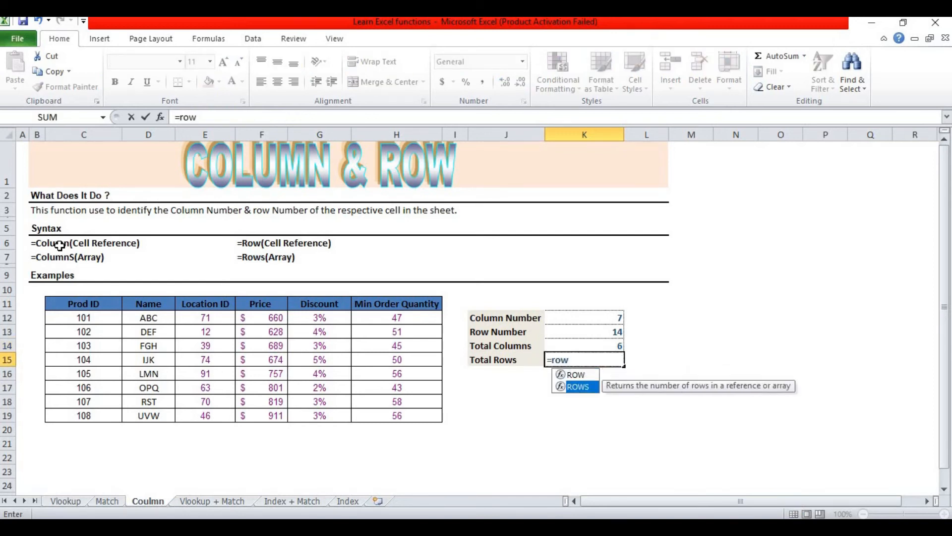
key("Tab")
key("Left")
key("Left")
key("Left")
key("Left")
key("Left")
key("Left")
key("Left")
key("Up")
key("Up")
key("Left")
key("Up")
key("Up")
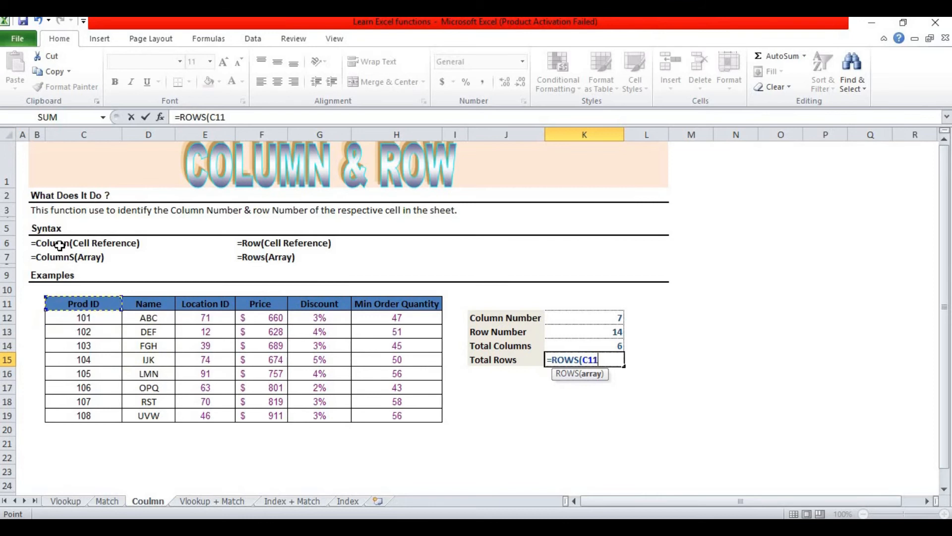
key("shift+Down")
key("shift+Down")
key("shift+Down")
key("shift+Down")
key("shift+Down")
key("shift+Down")
key("shift+Down")
key("shift+Down")
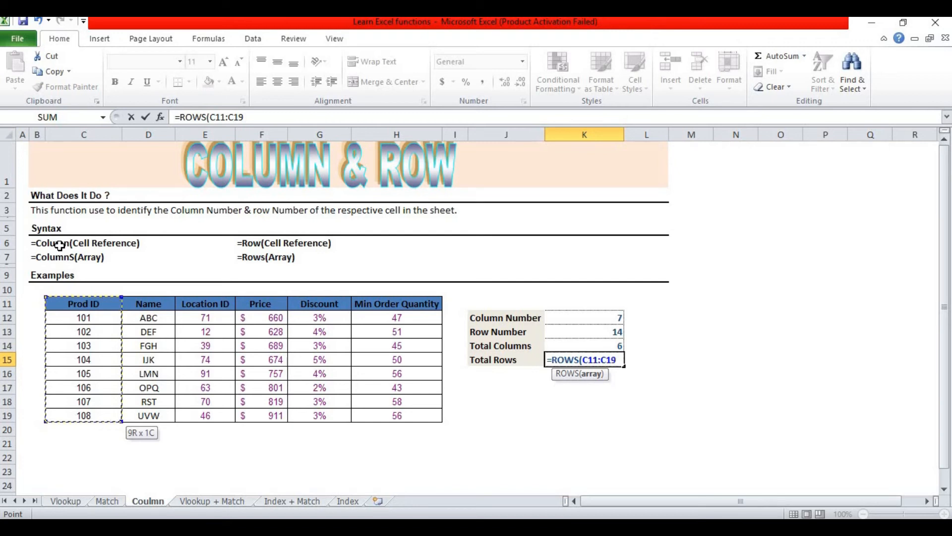
key("Return")
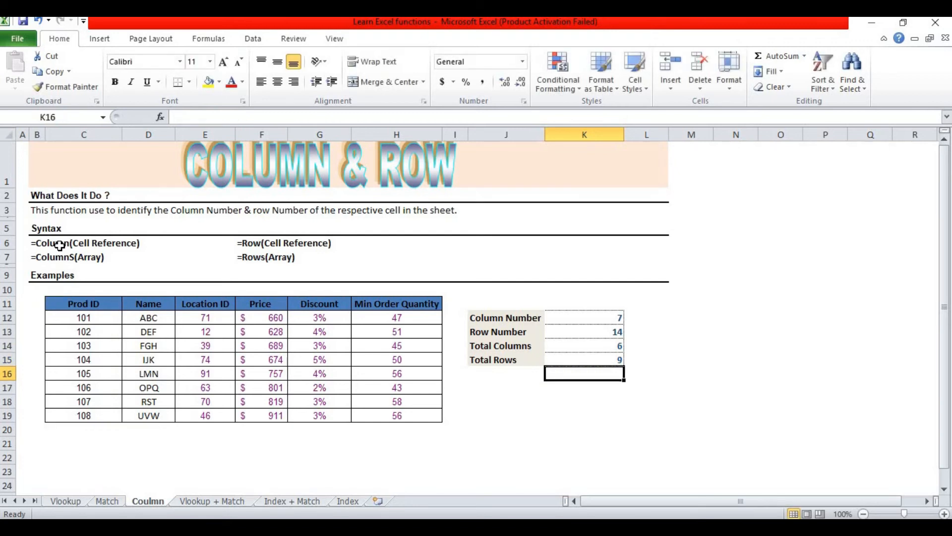
key("Up")
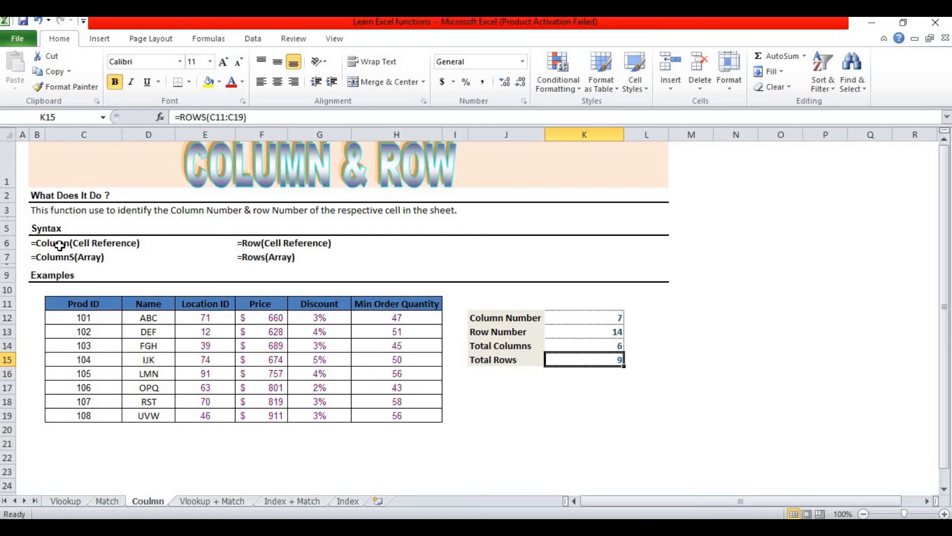